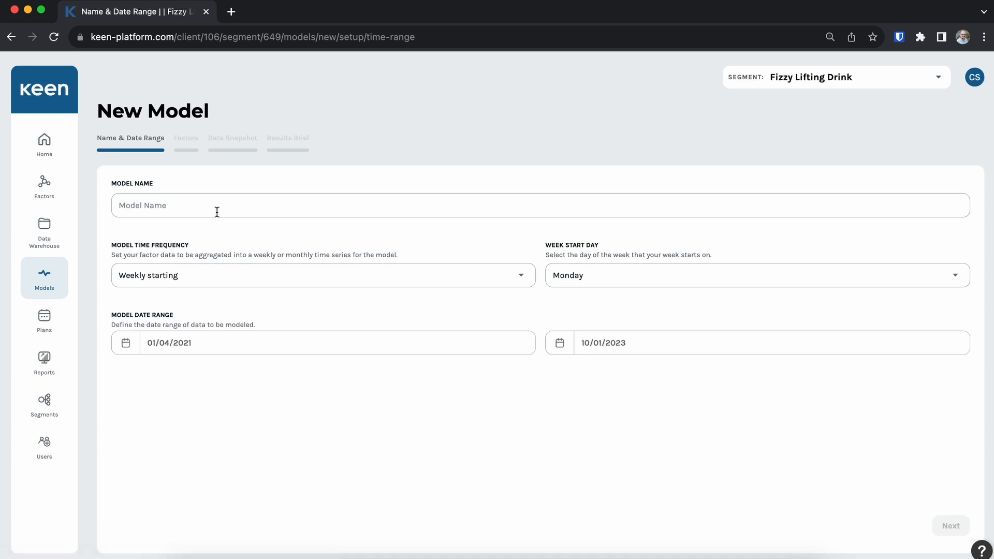
- Name the new model "Wonka Fizzy Model"
{"action": "left_click", "coordinate": [217, 210]}
{"action": "type", "text": "Wonka Fizzy"}
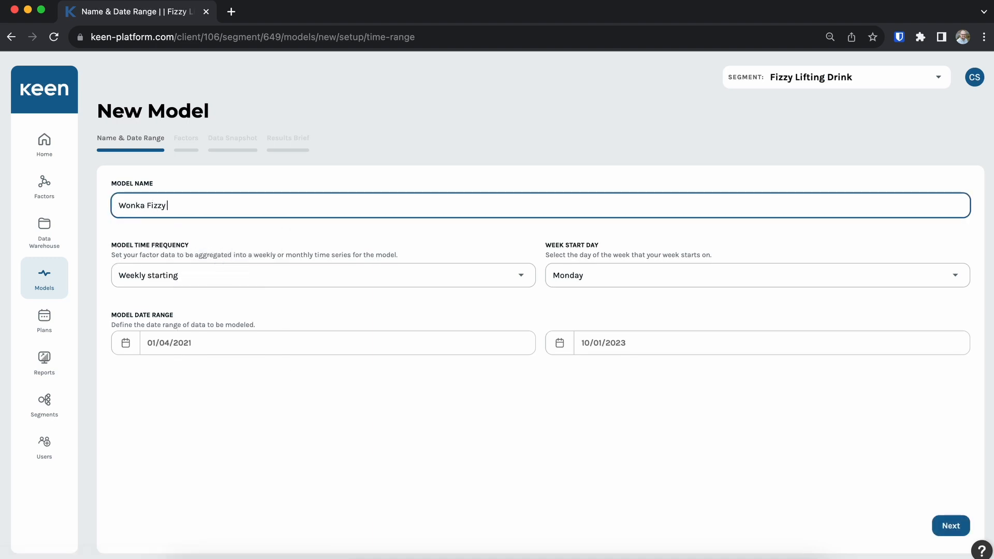
{"action": "type", "text": " Model"}
- Set the model time frequency to Weekly ending, with Sunday as the week end day
{"action": "left_click", "coordinate": [195, 250]}
{"action": "left_click", "coordinate": [185, 274]}
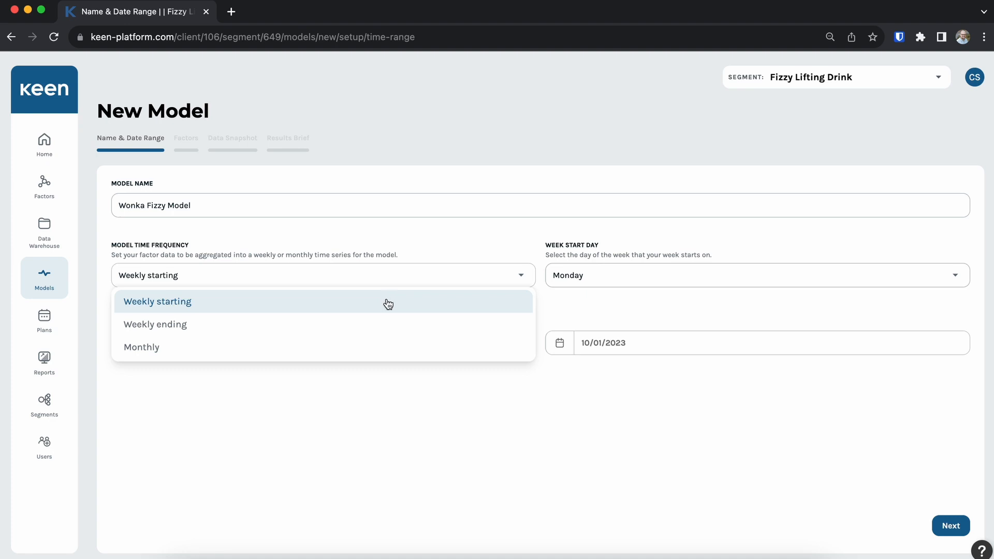
{"action": "left_click", "coordinate": [378, 326]}
{"action": "left_click", "coordinate": [632, 281]}
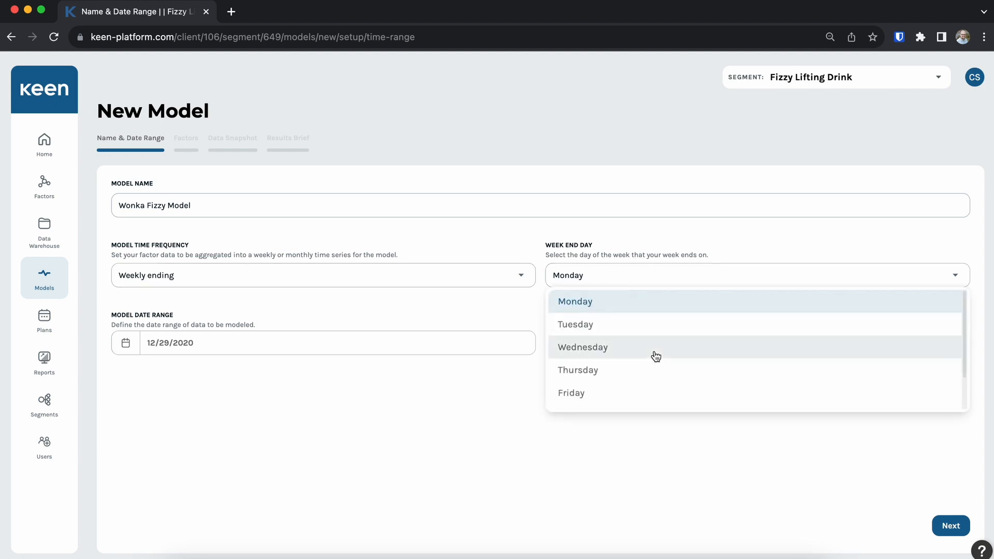
{"action": "scroll", "coordinate": [656, 356], "scroll_direction": "down", "scroll_amount": 2}
{"action": "left_click", "coordinate": [612, 401]}
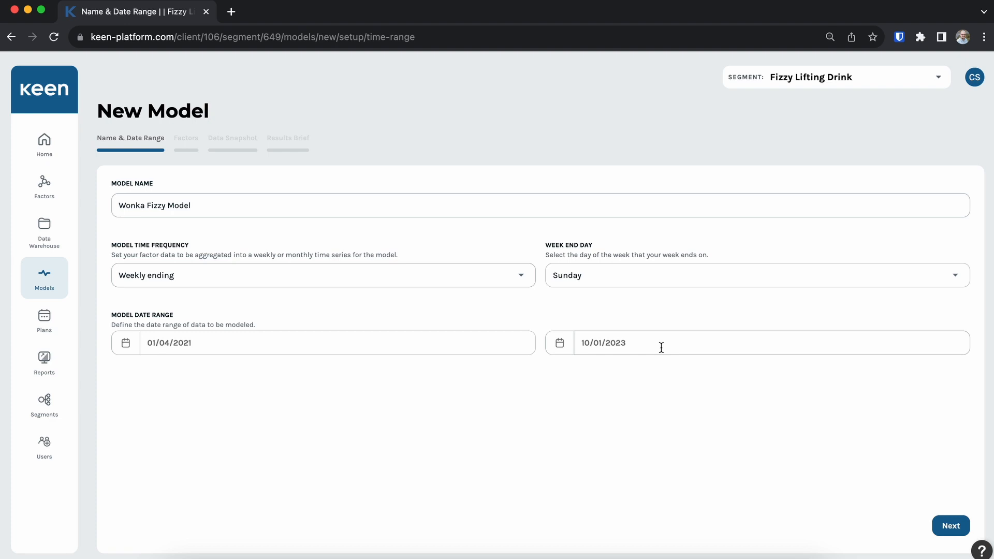
- Set the end of the model date range to 09/24/2023 and continue to factor selection
{"action": "left_click", "coordinate": [558, 342]}
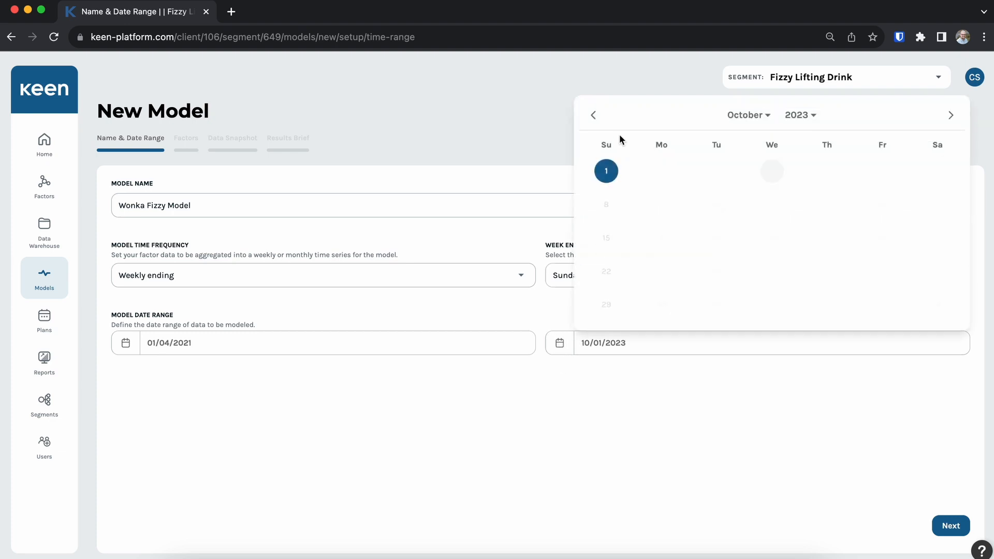
{"action": "left_click", "coordinate": [593, 115]}
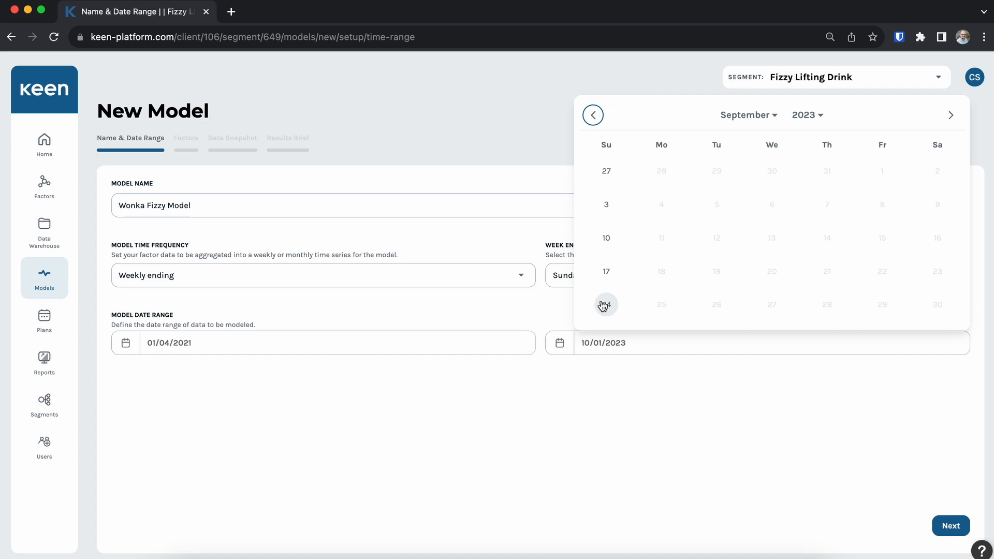
{"action": "left_click", "coordinate": [604, 305]}
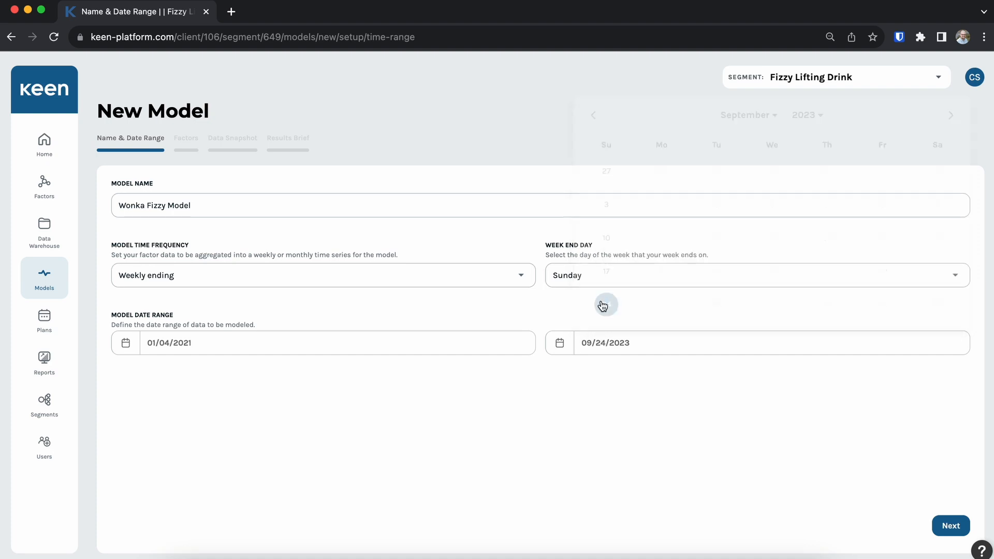
{"action": "left_click", "coordinate": [941, 526]}
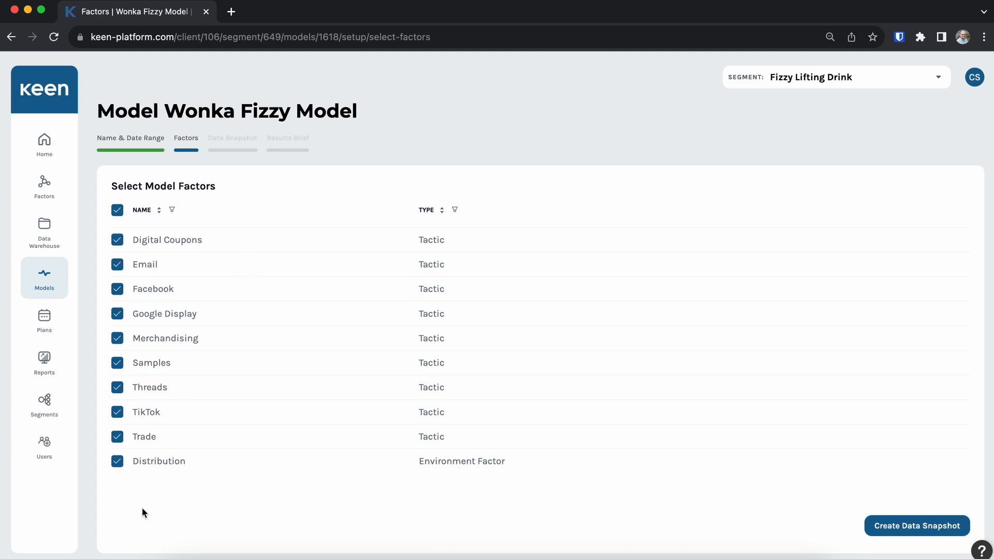
- Keep all factors selected, including Distribution, and create the data snapshot
{"action": "left_click", "coordinate": [117, 462]}
{"action": "left_click", "coordinate": [118, 462]}
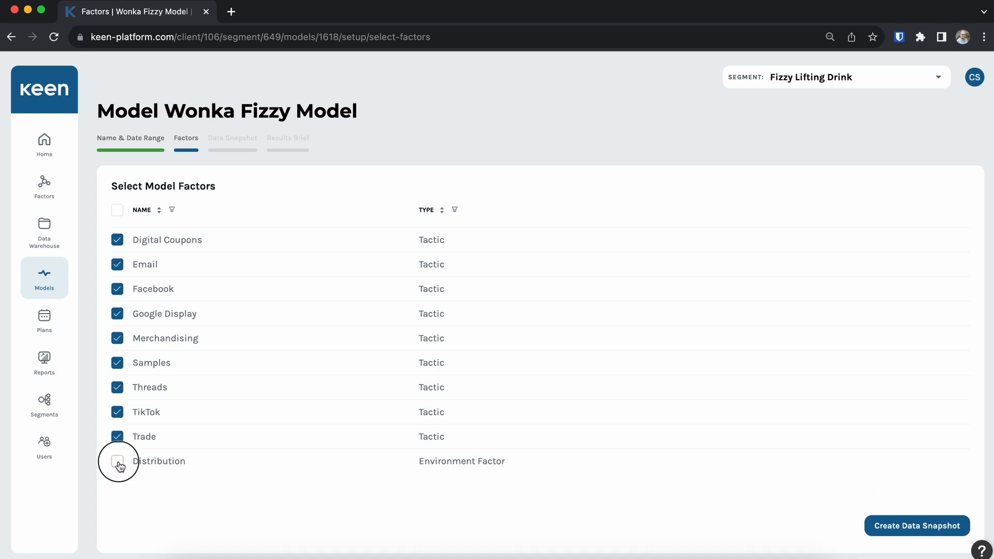
{"action": "left_click", "coordinate": [118, 462]}
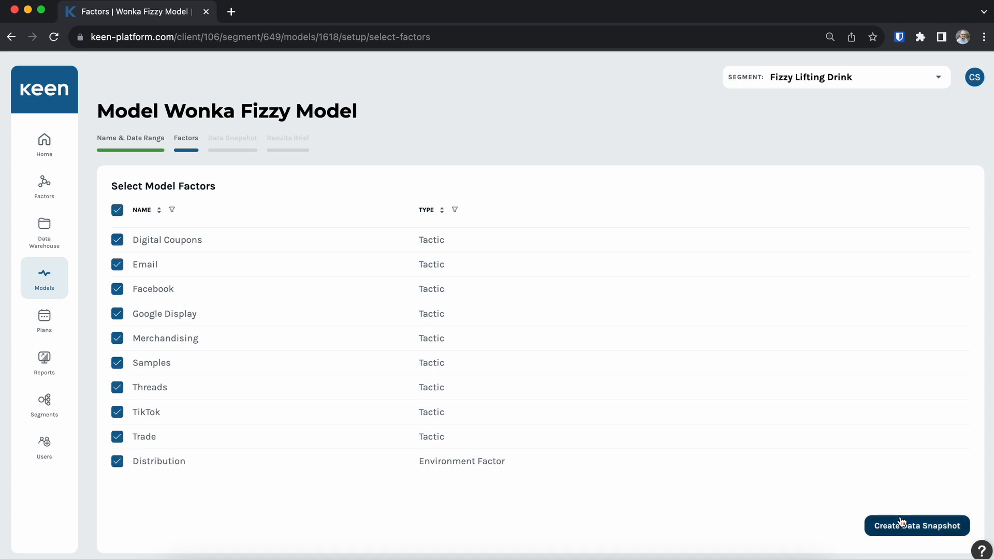
{"action": "left_click", "coordinate": [873, 524]}
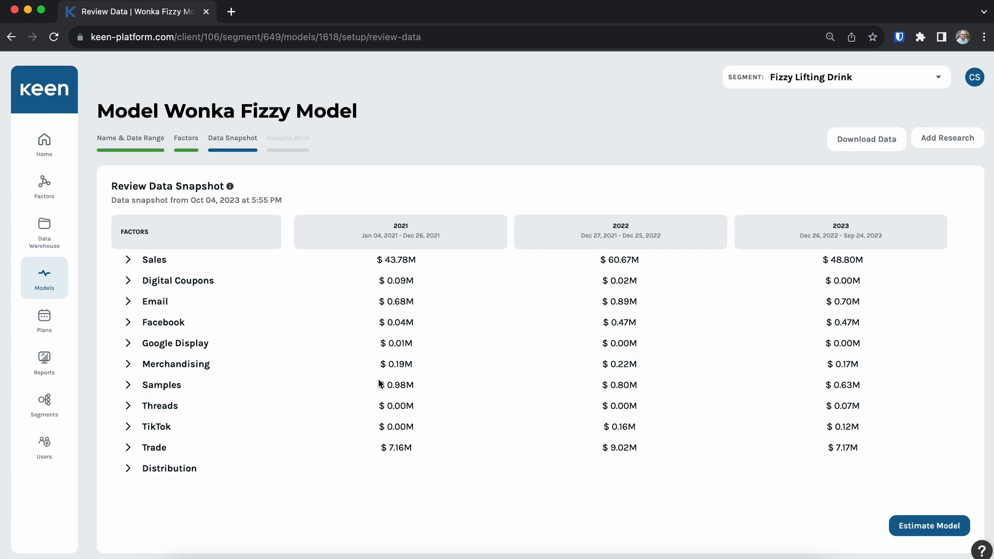
- Examine the Sales details in the data snapshot, including operating margin, revenue per unit and the sales units chart
{"action": "left_click", "coordinate": [128, 259]}
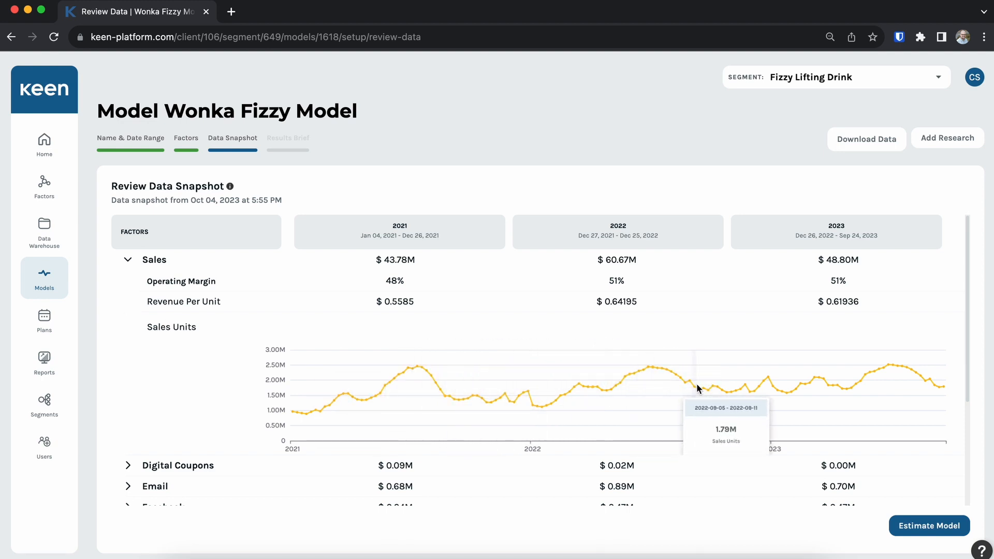
{"action": "left_click", "coordinate": [128, 265]}
{"action": "left_click", "coordinate": [130, 303]}
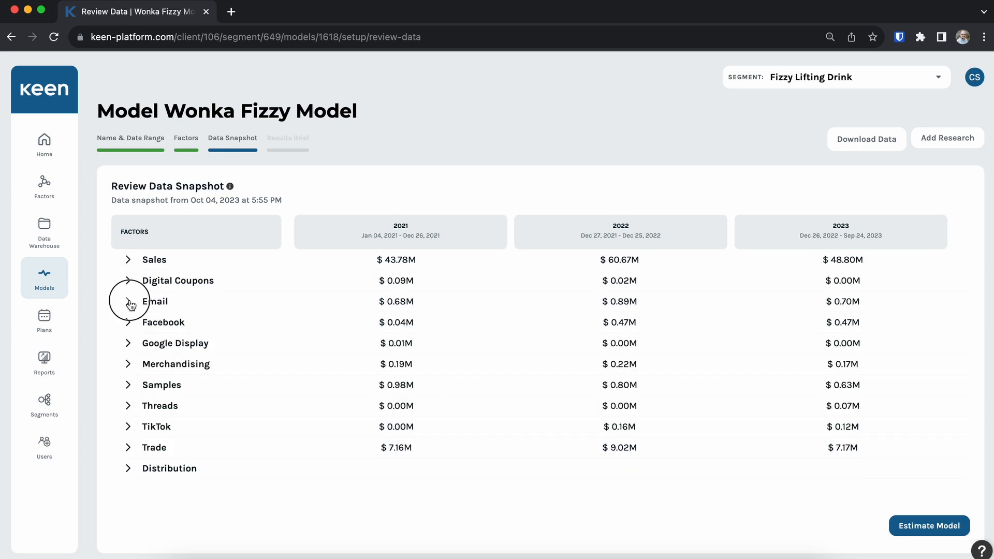
{"action": "left_click", "coordinate": [130, 303]}
{"action": "left_click", "coordinate": [930, 530]}
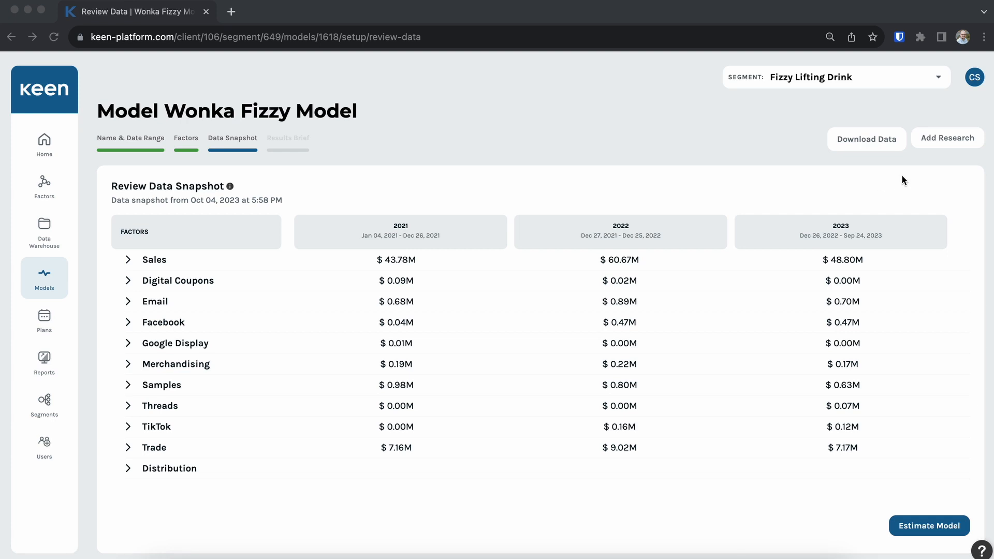
- Add ROI research for Facebook with ROI Low 2.00 and ROI High 2.5, and convert it to elasticities
{"action": "left_click", "coordinate": [933, 140]}
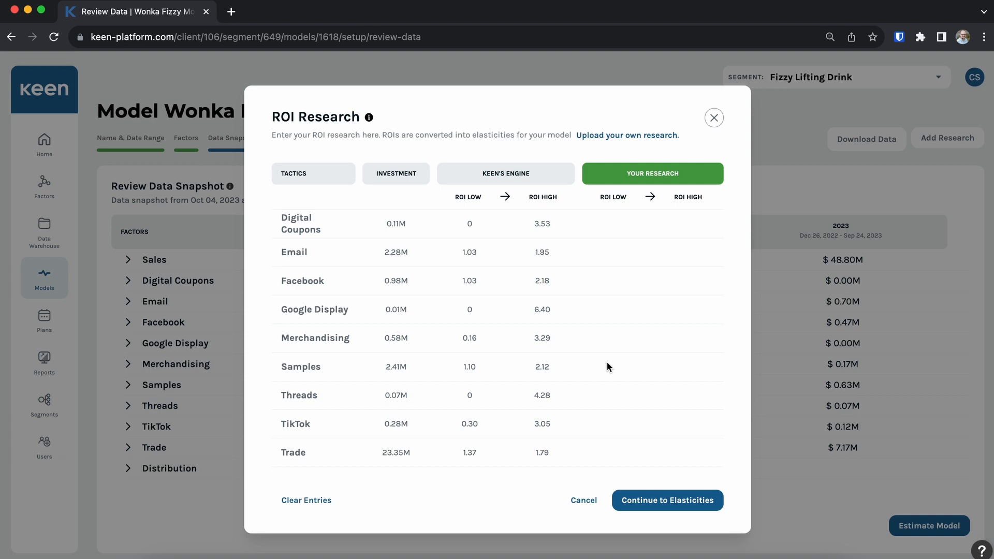
{"action": "left_click", "coordinate": [590, 289]}
{"action": "type", "text": "2.00"}
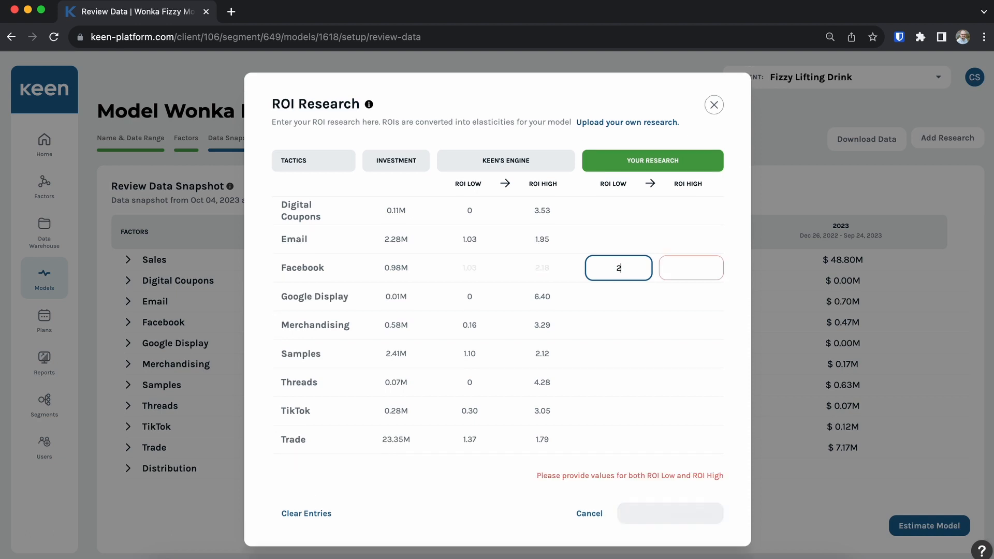
{"action": "left_click", "coordinate": [685, 266]}
{"action": "type", "text": "2.5"}
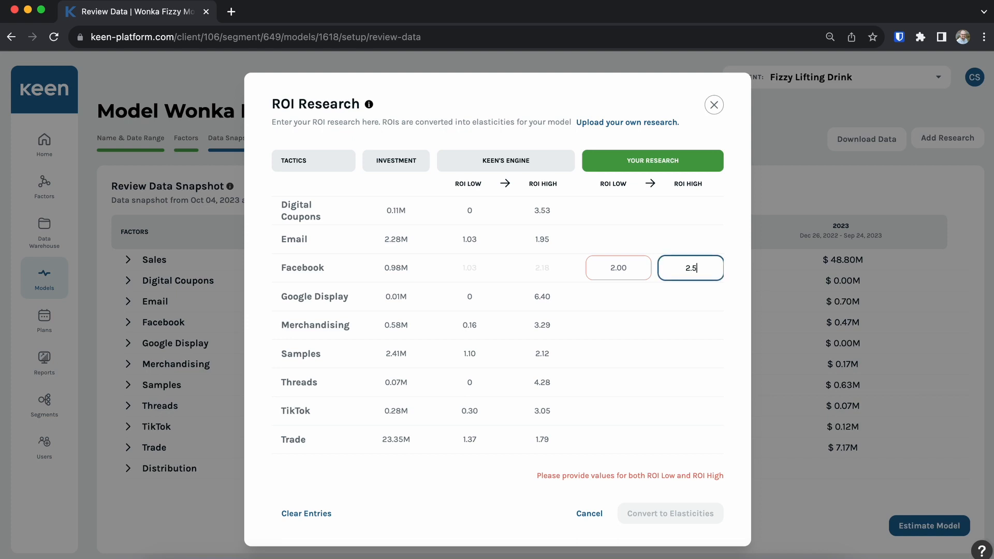
{"action": "type", "text": "0"}
{"action": "left_click", "coordinate": [724, 290]}
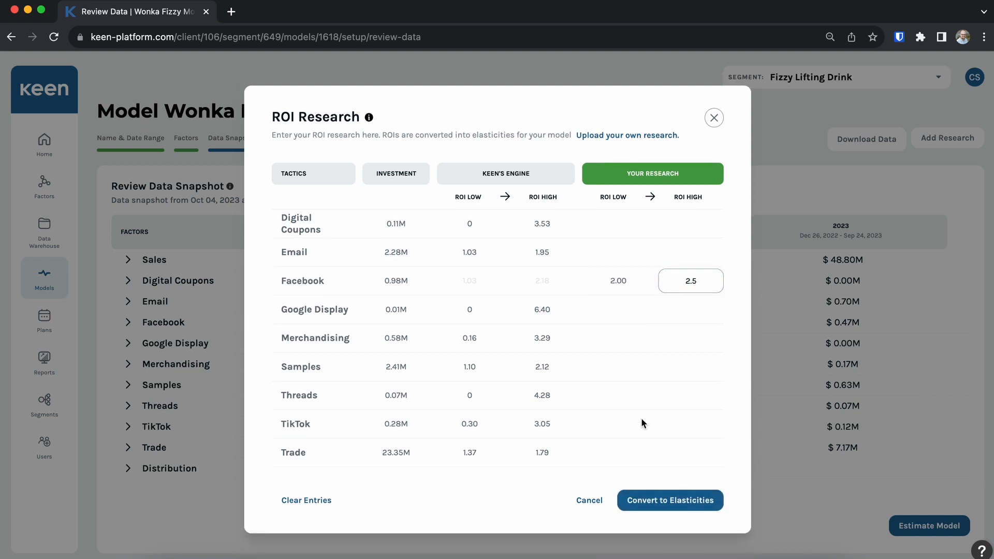
{"action": "left_click", "coordinate": [697, 500]}
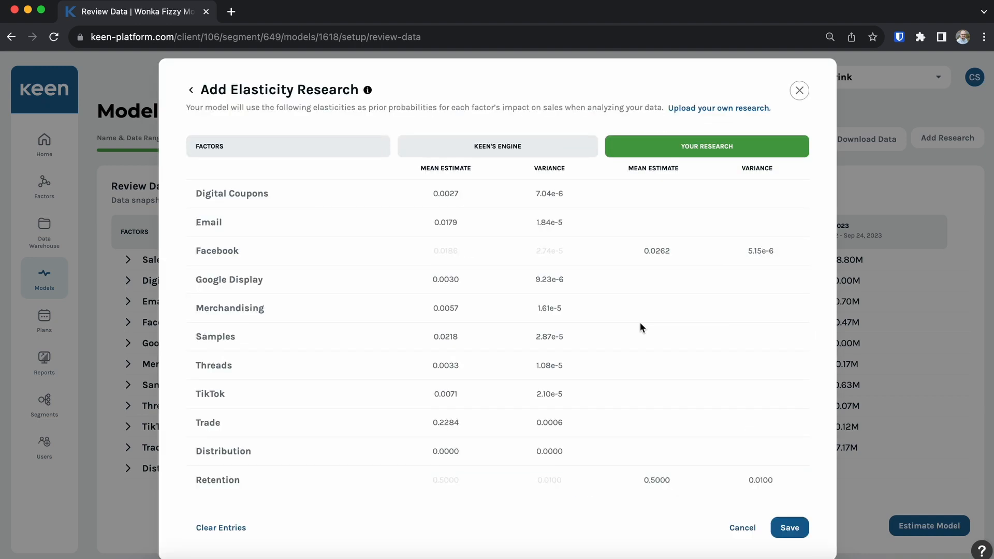
- Inspect the research mean estimate fields for Facebook and Google Display, and read the explanation of mean estimate and variance
{"action": "left_click", "coordinate": [661, 249]}
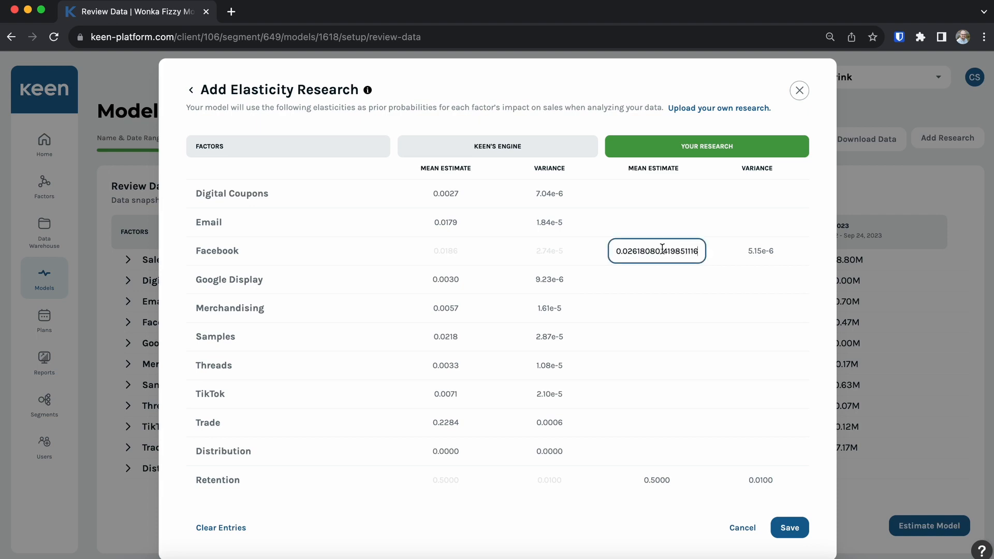
{"action": "double_click", "coordinate": [662, 251]}
{"action": "left_click", "coordinate": [677, 285]}
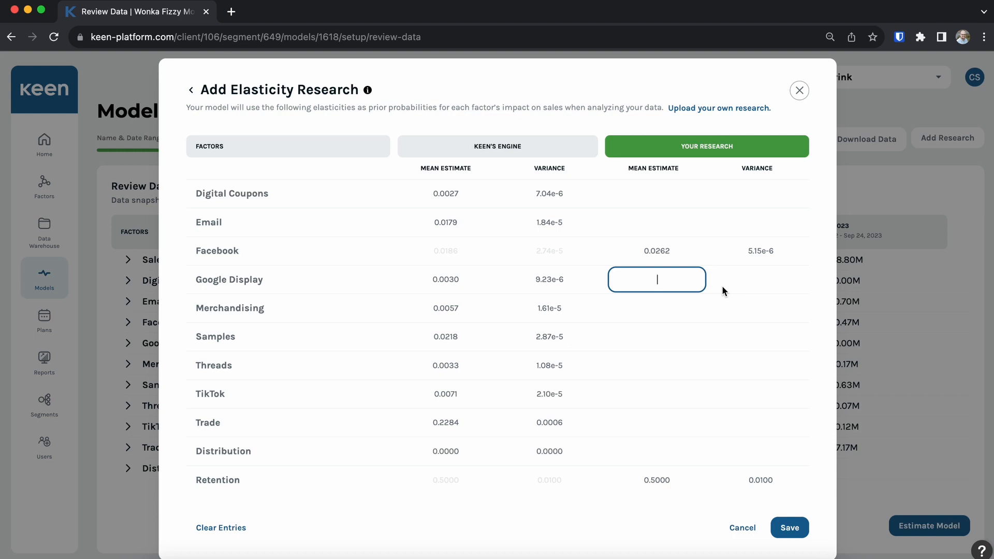
{"action": "left_click", "coordinate": [531, 523]}
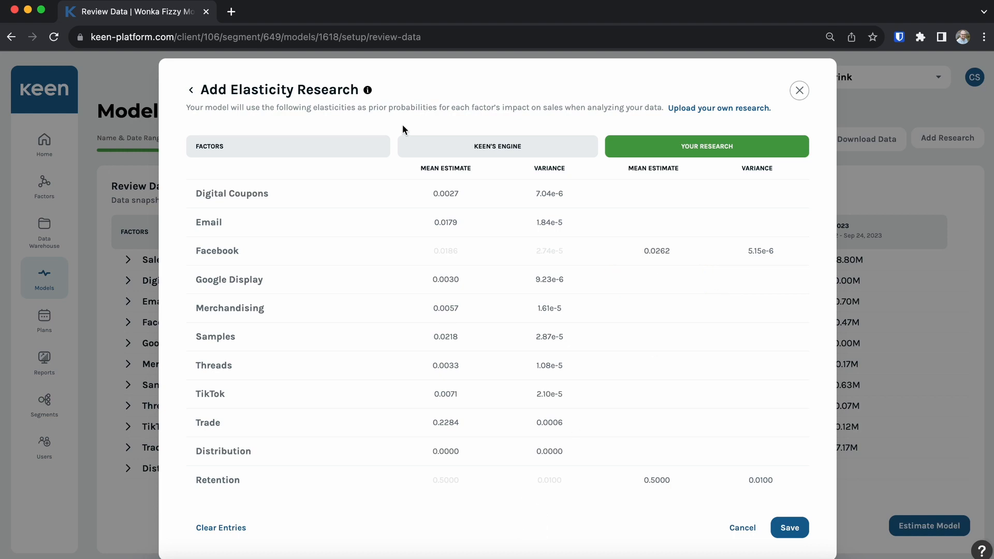
{"action": "left_click", "coordinate": [367, 91]}
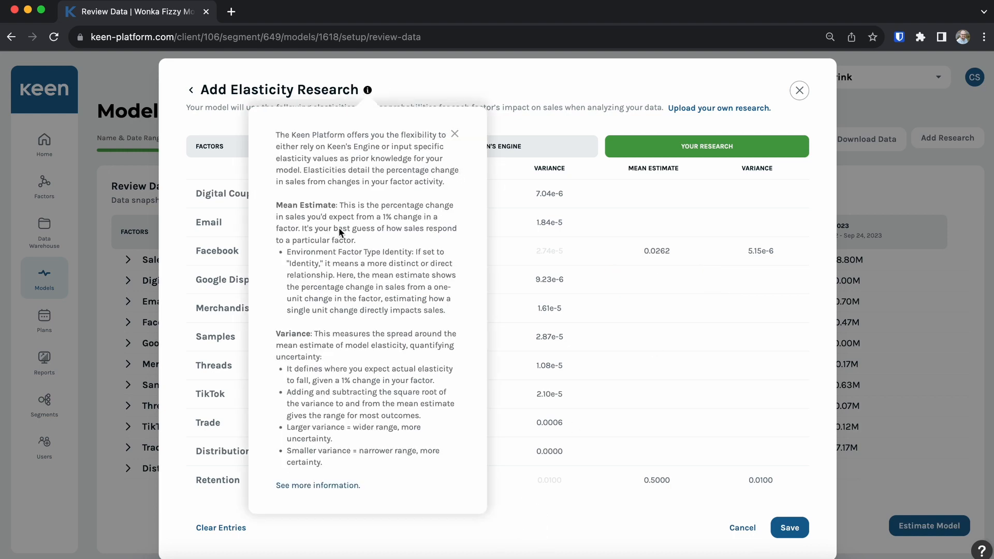
{"action": "left_click", "coordinate": [572, 533]}
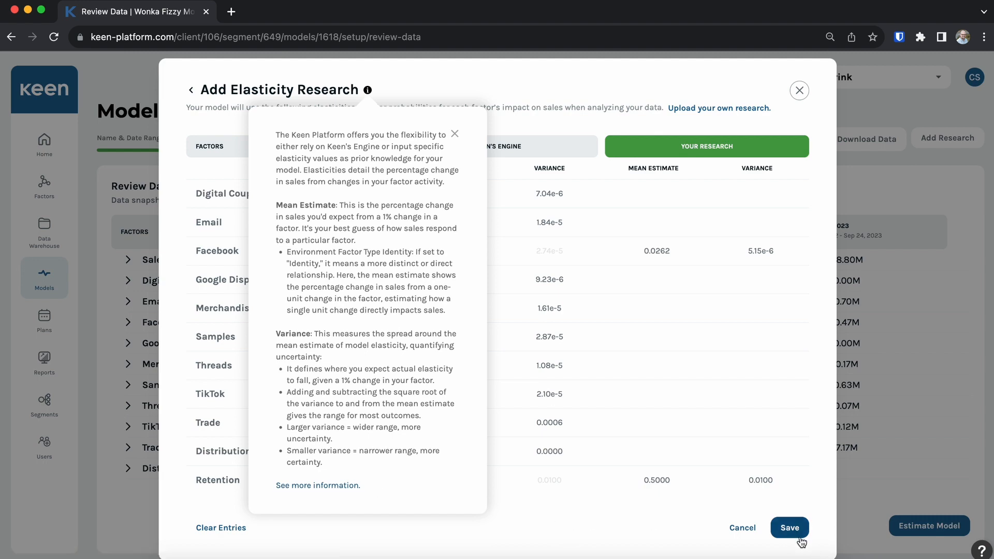